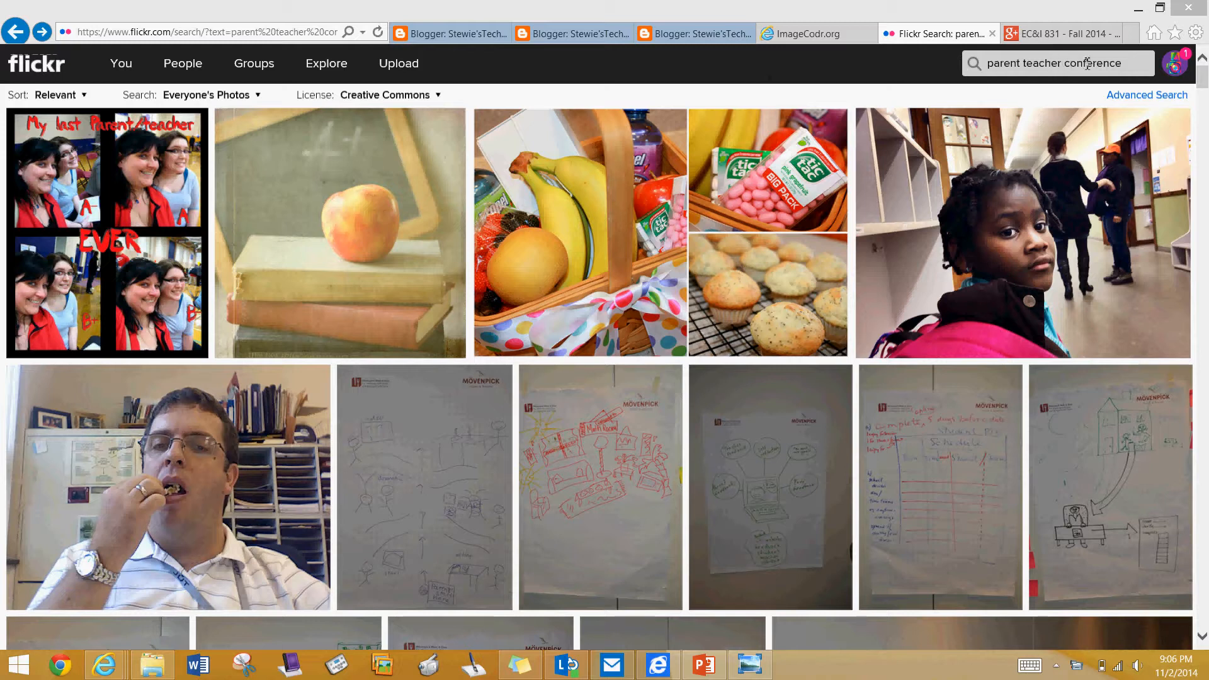
- Limit the parent teacher conference results to Creative Commons only and open Innovation_School's photo of three smiling people
left_click(428, 97)
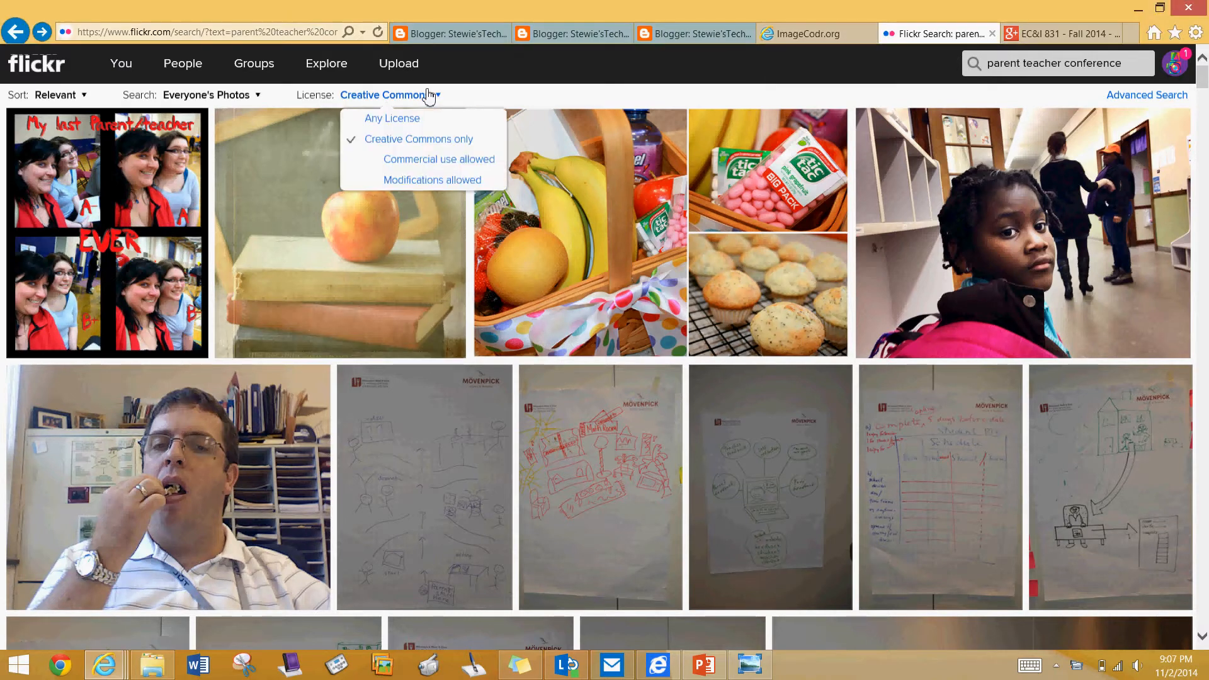
left_click(419, 142)
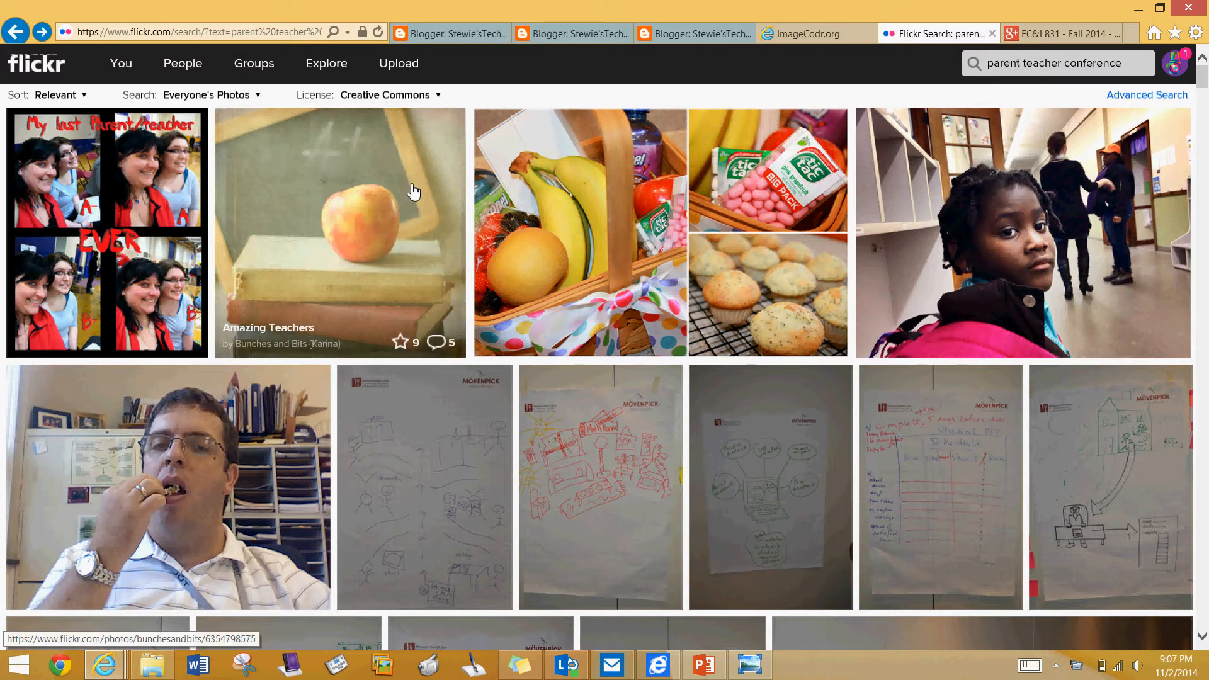
scroll(413, 191, "down", 8)
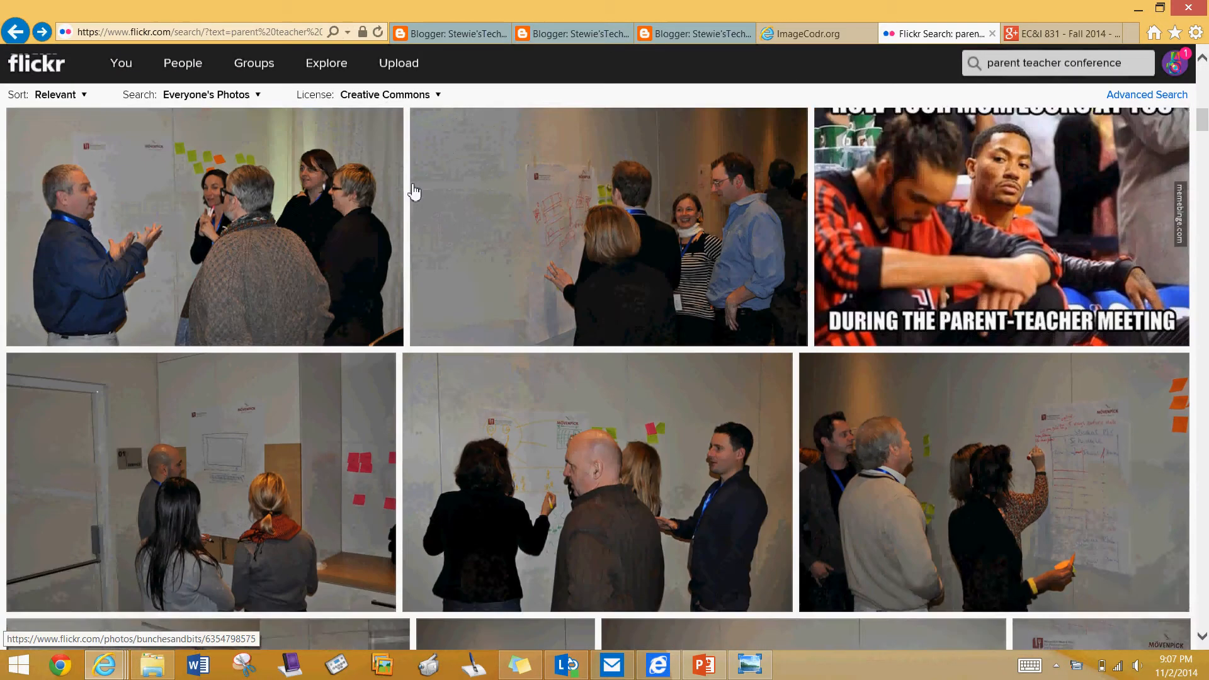
scroll(413, 191, "down", 12)
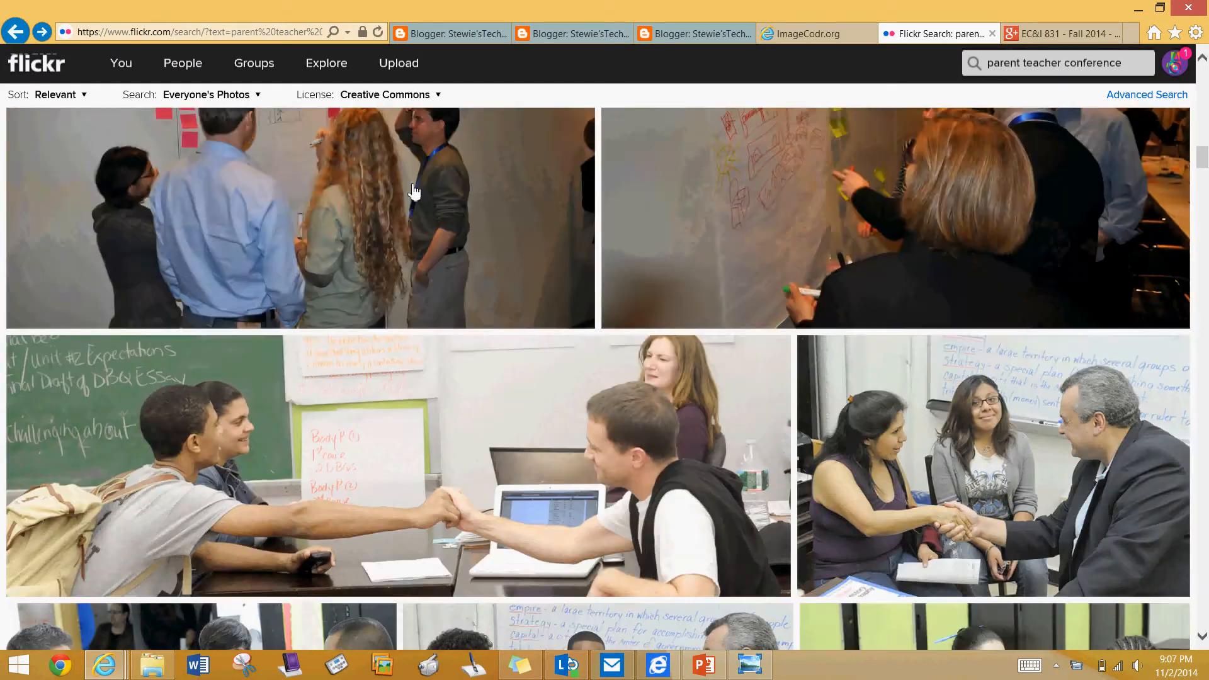
scroll(413, 191, "down", 15)
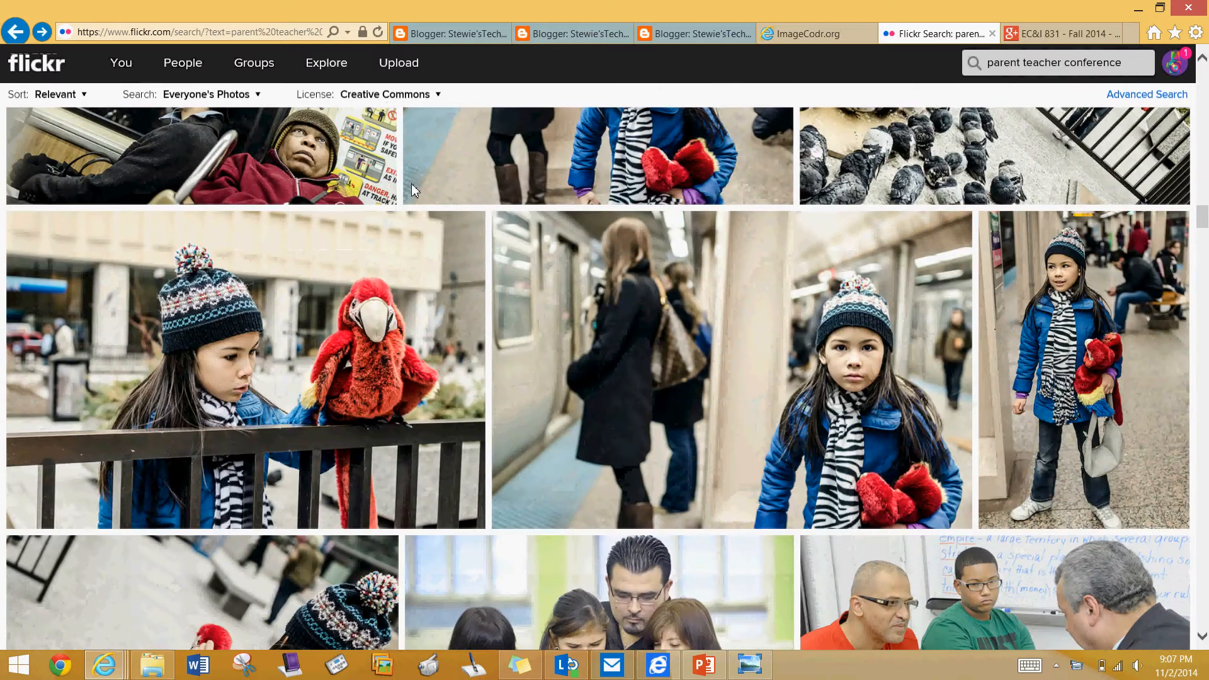
scroll(412, 189, "down", 12)
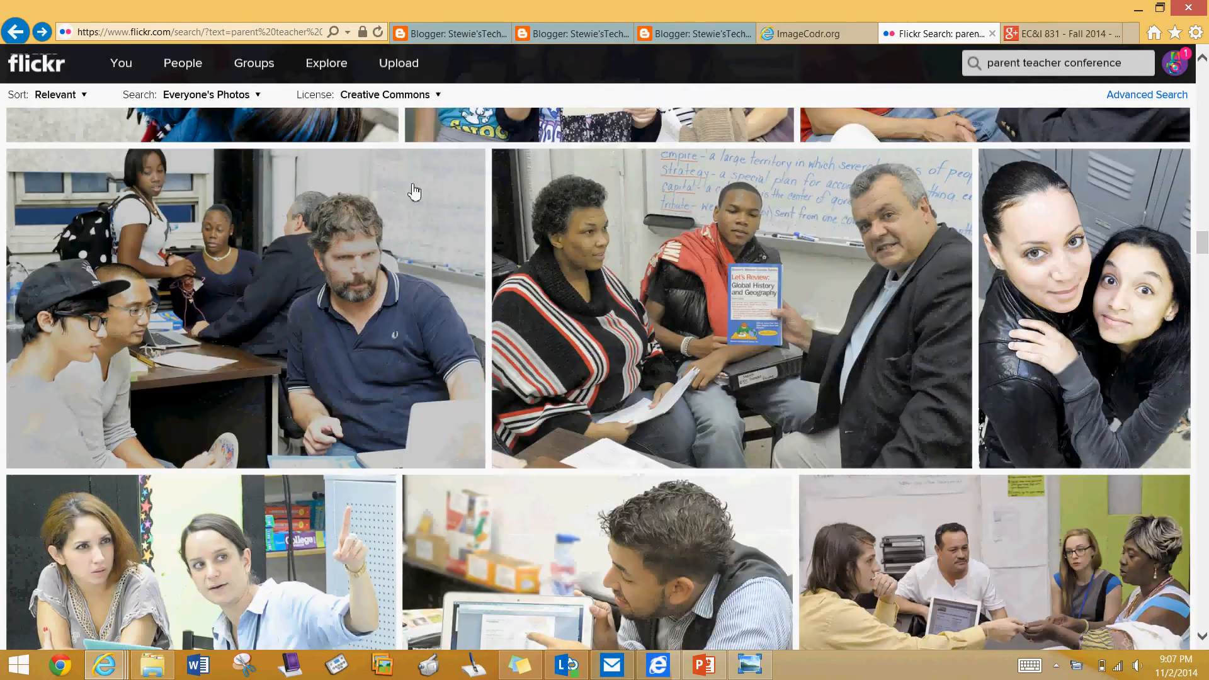
scroll(414, 191, "down", 12)
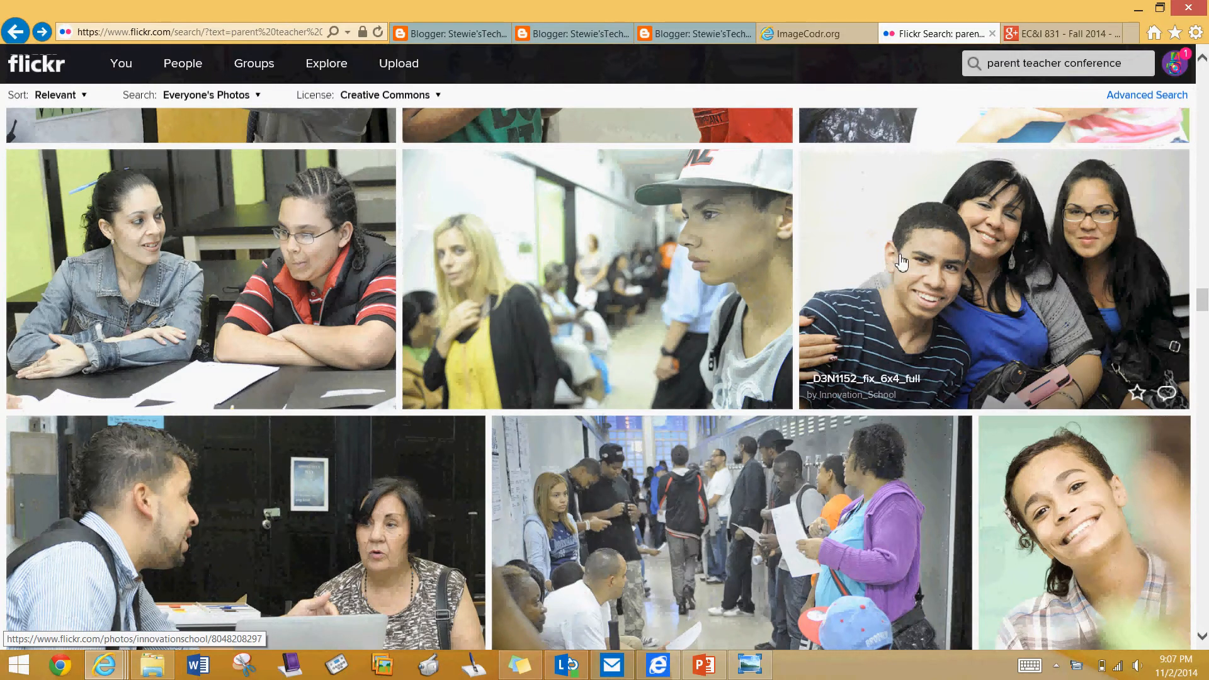
left_click(899, 257)
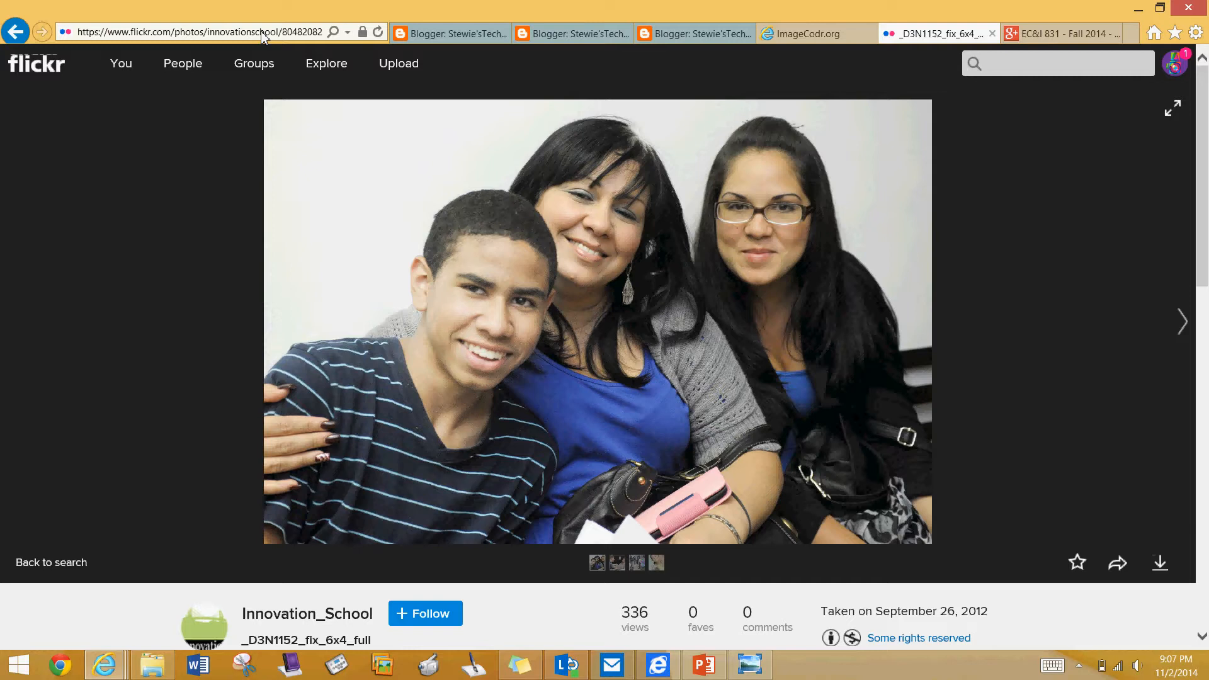
- Copy the Flickr photo's web address and submit it as the Flickr URL on ImageCodr's Get code page
left_click(263, 35)
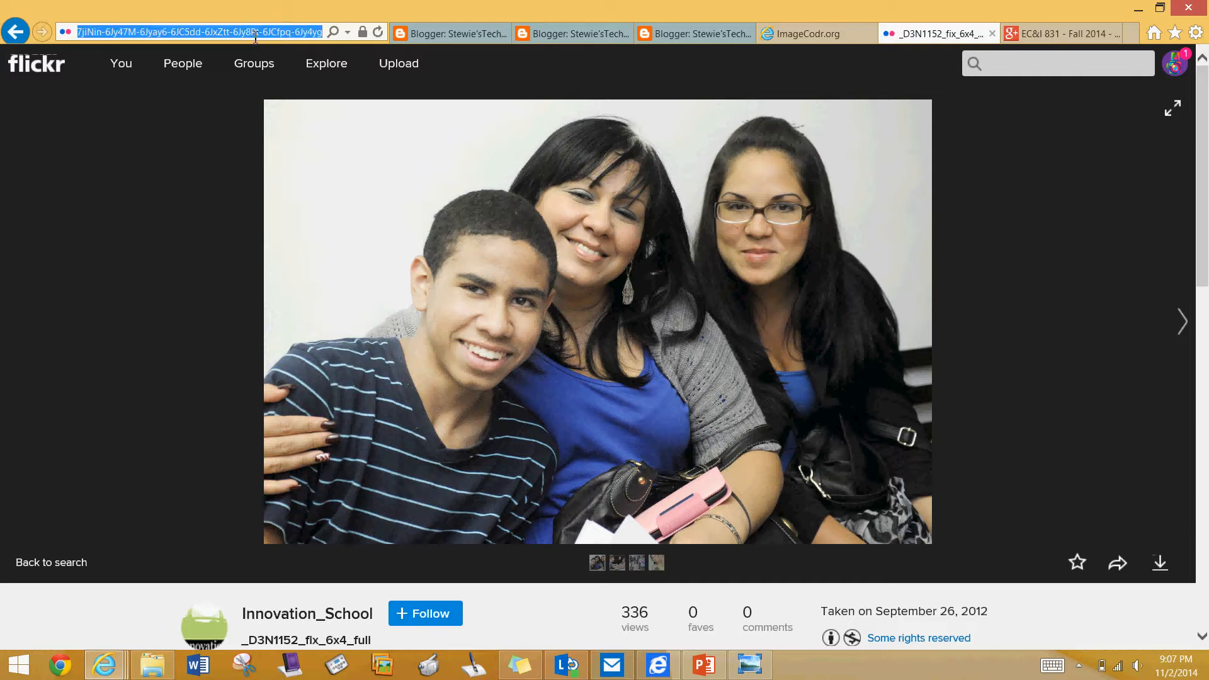
left_click(796, 34)
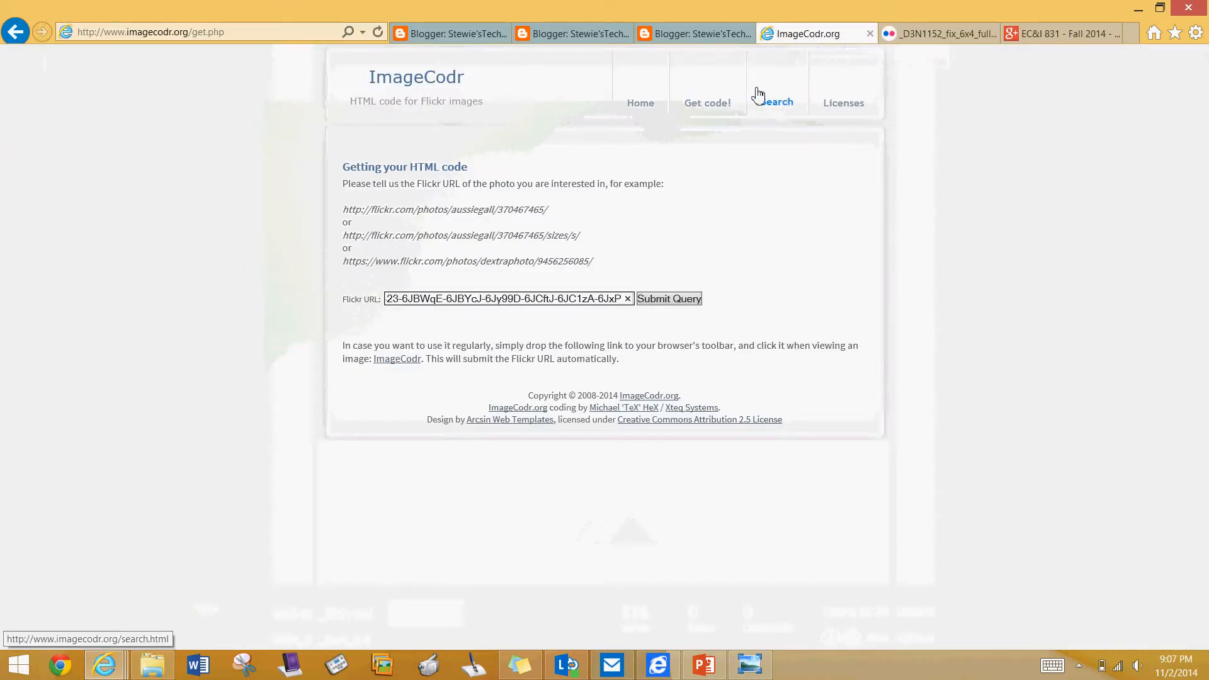
left_click(724, 103)
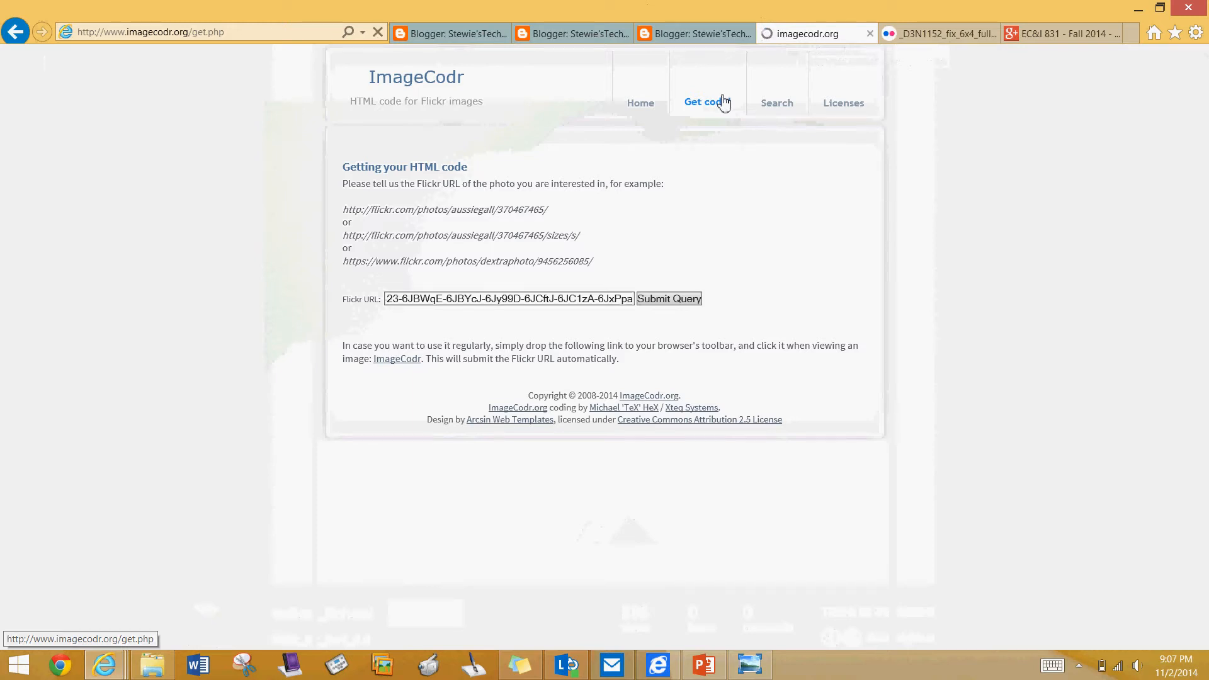
left_click(575, 299)
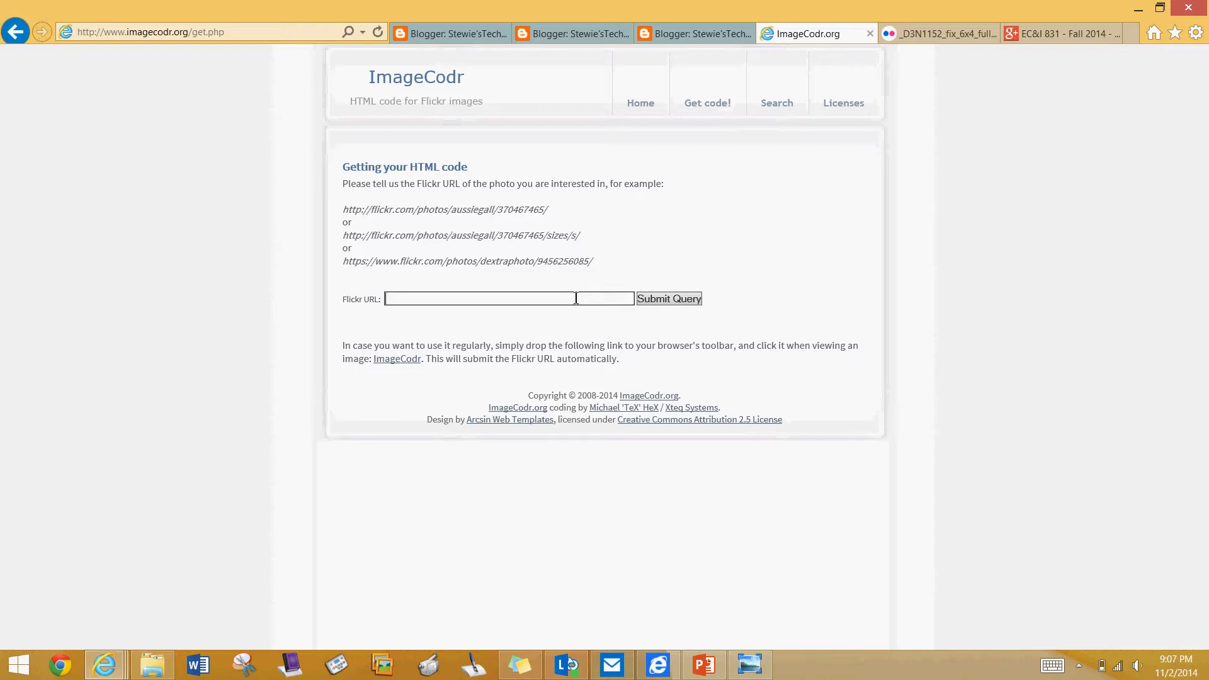
key("ctrl+v")
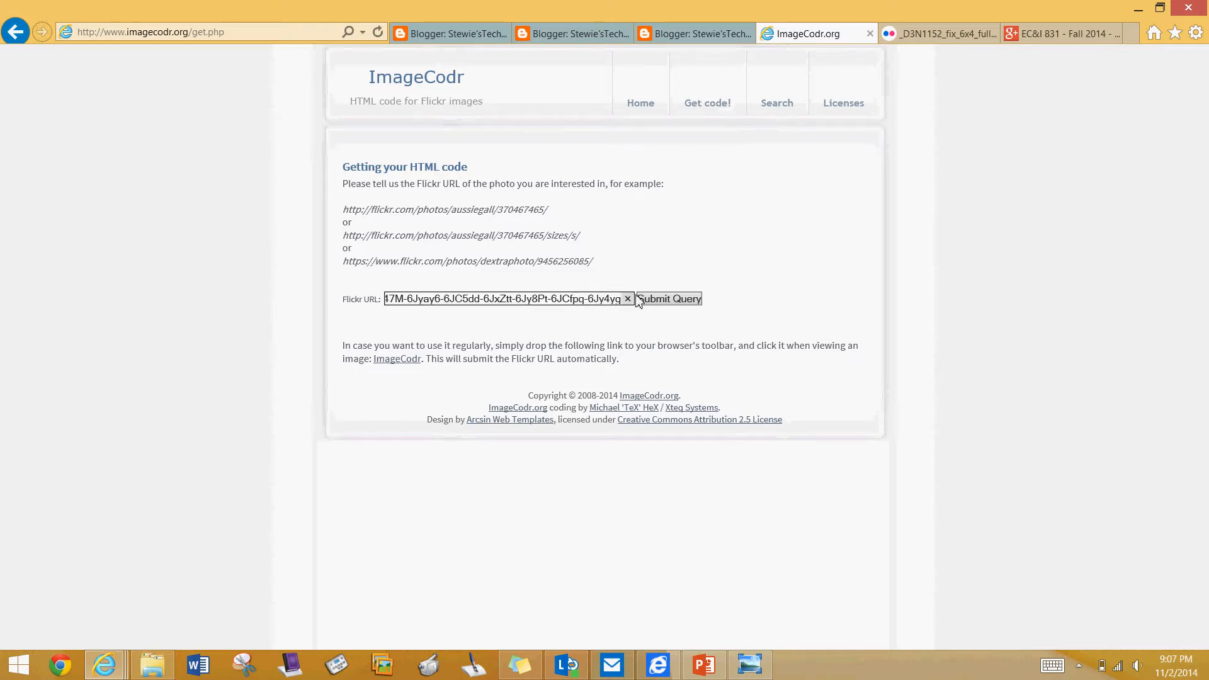
left_click(655, 301)
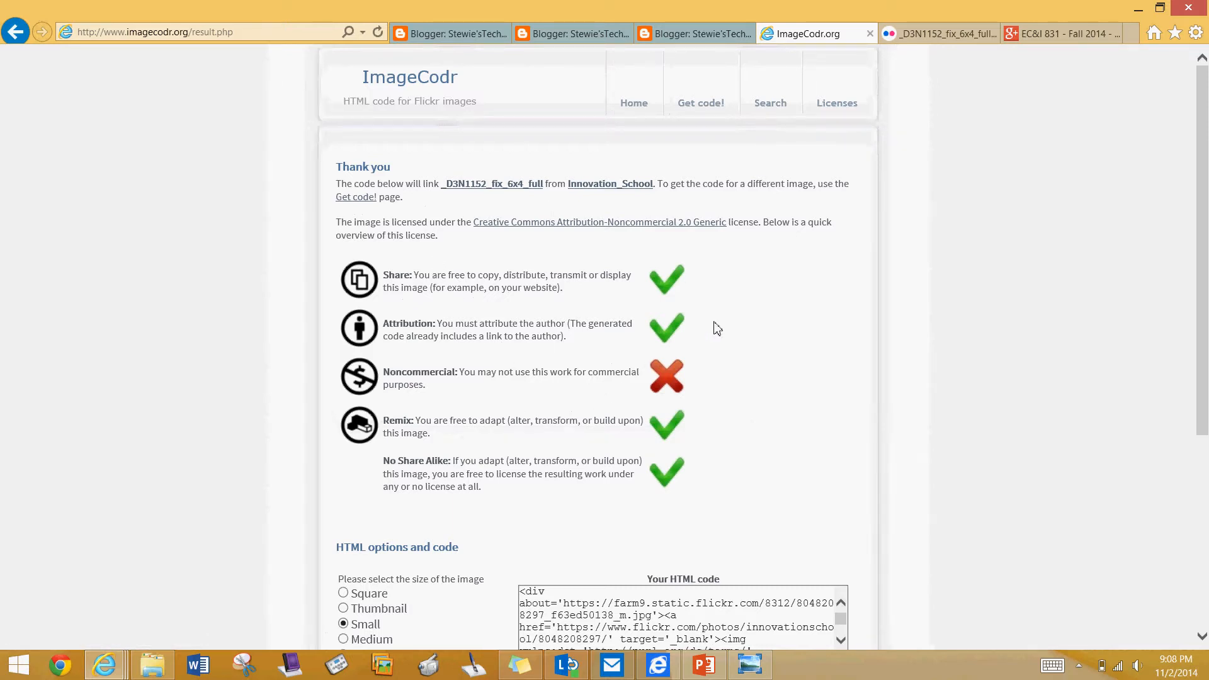
- Copy all of the generated HTML code for the Small image size
scroll(715, 328, "down", 3)
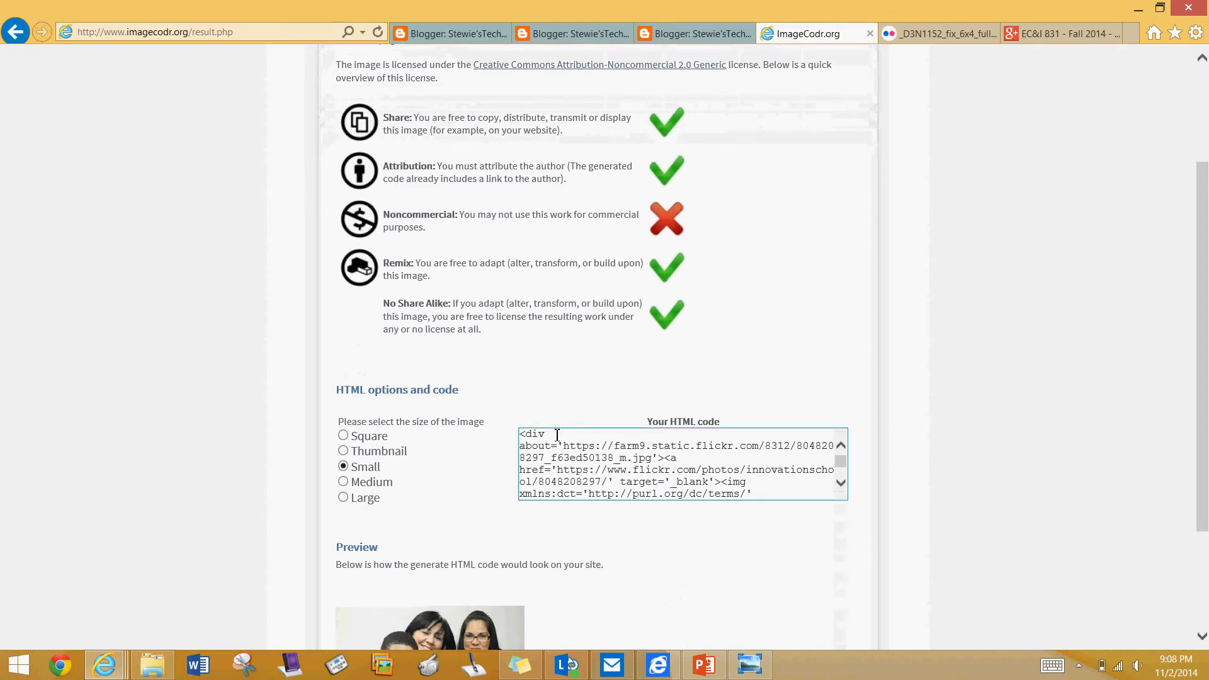
double_click(556, 435)
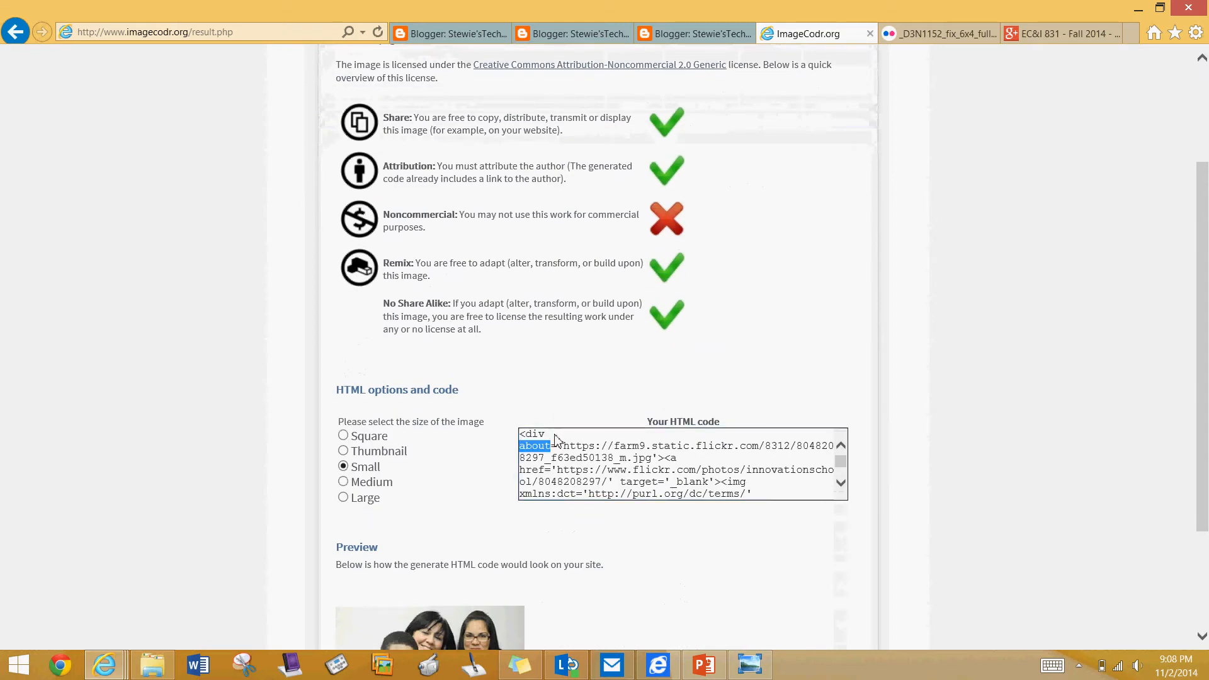
key("ctrl+a")
key("ctrl+c")
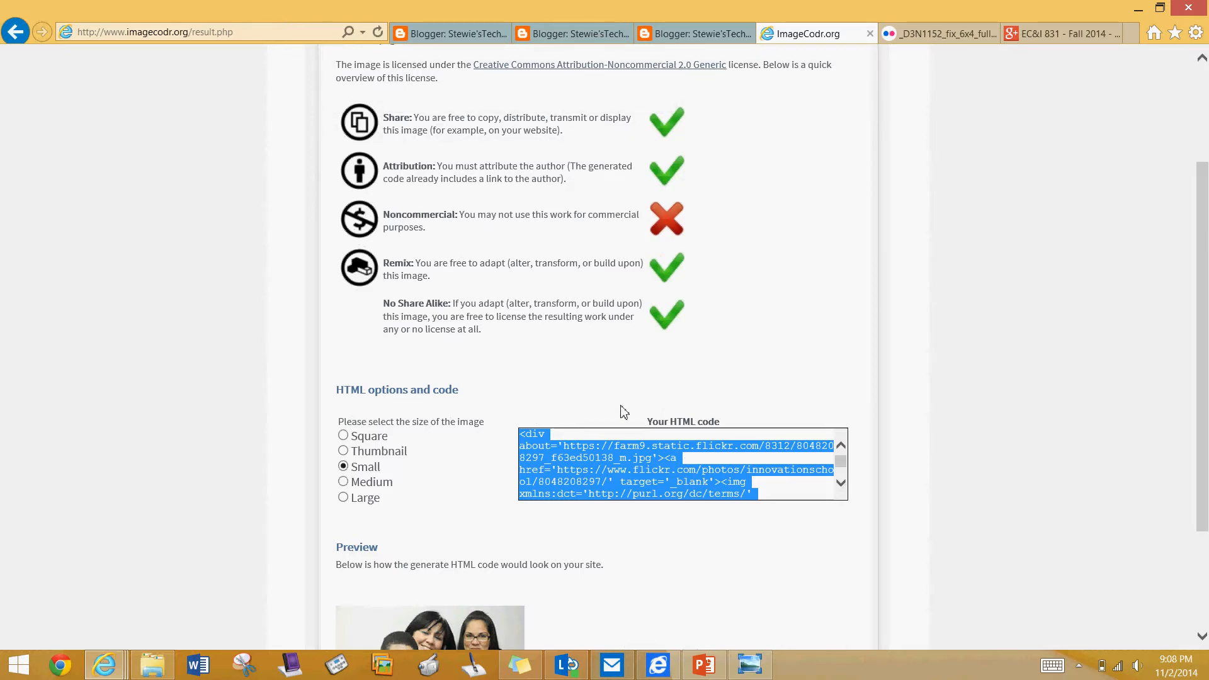
- Switch to the Blogger draft of the Digital Storytelling post and add a new line below its final paragraph
left_click(674, 35)
scroll(437, 258, "up", 1)
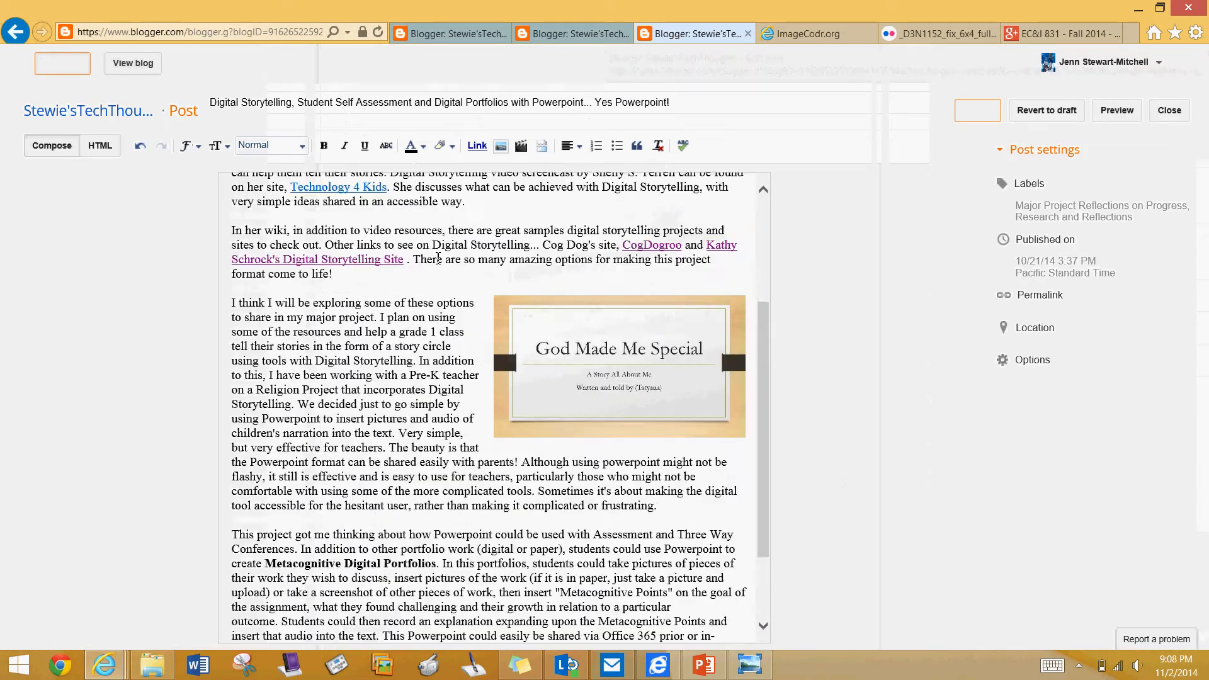
scroll(437, 258, "up", 3)
scroll(438, 258, "down", 5)
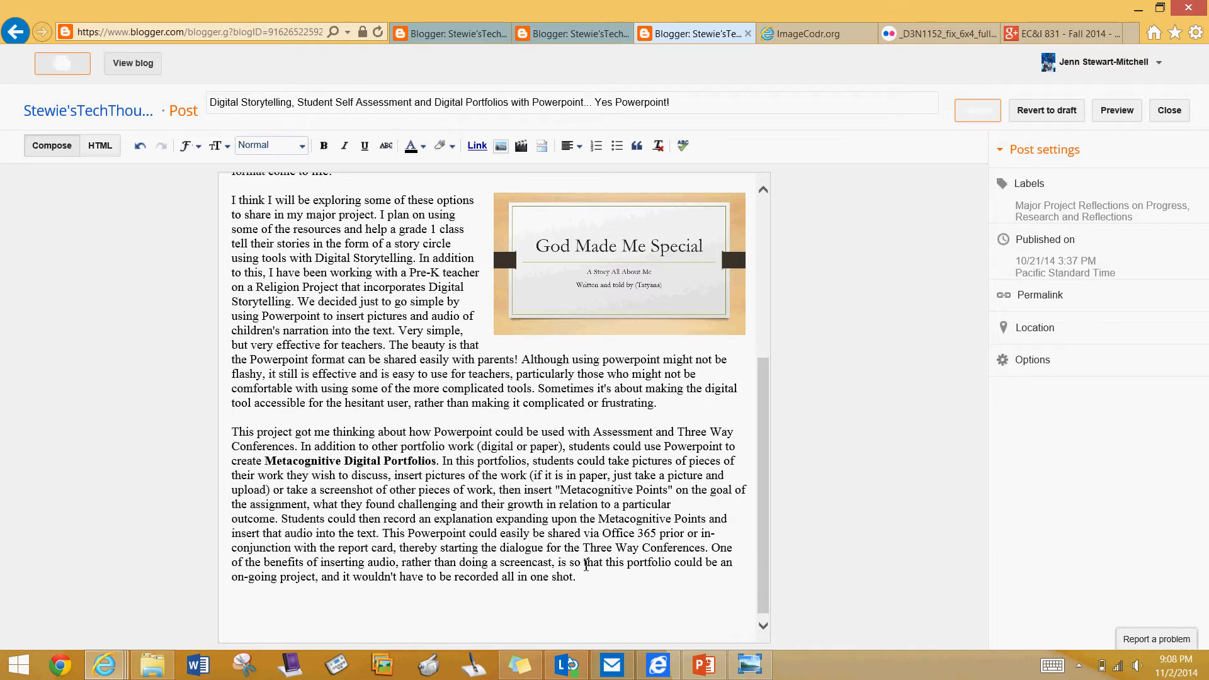
key("Return")
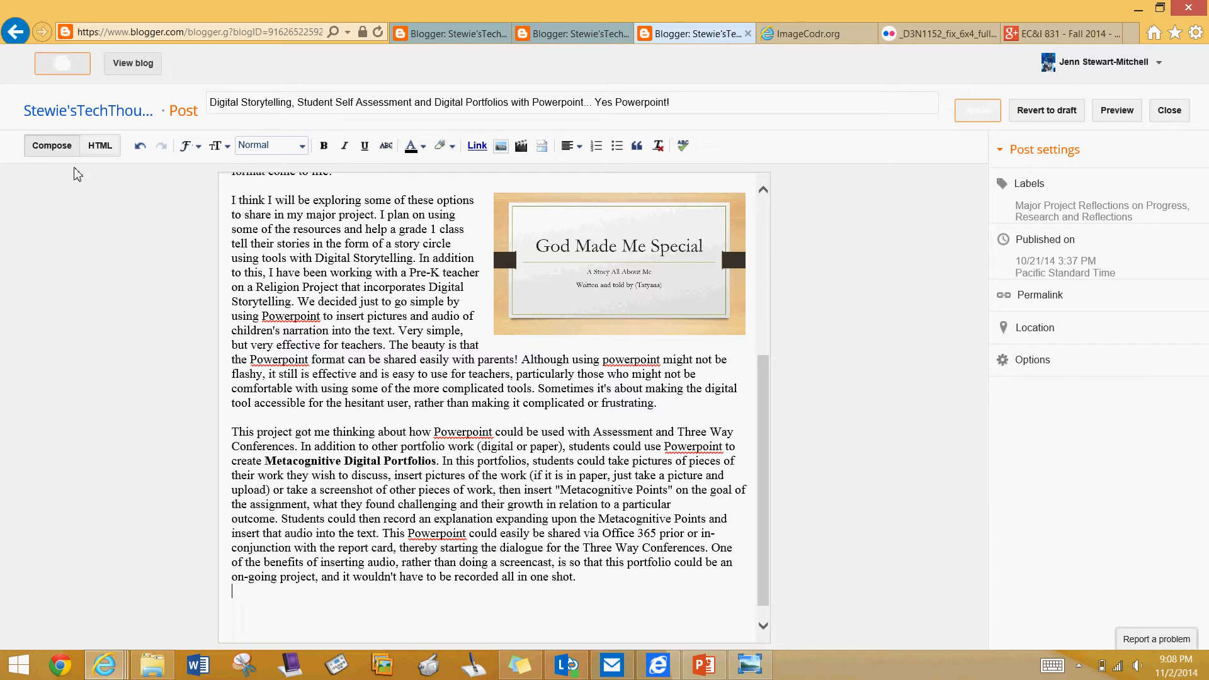
- Paste the copied image code on a new line at the end of the post's HTML source and update the post
left_click(100, 149)
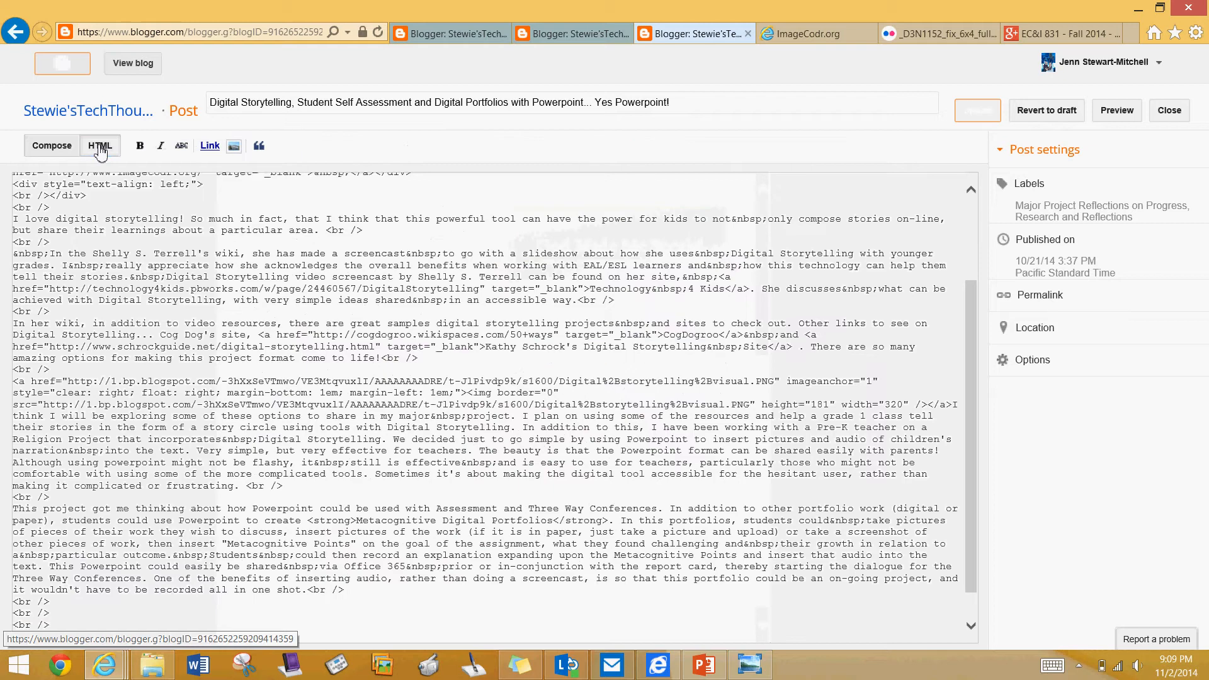
scroll(128, 337, "down", 1)
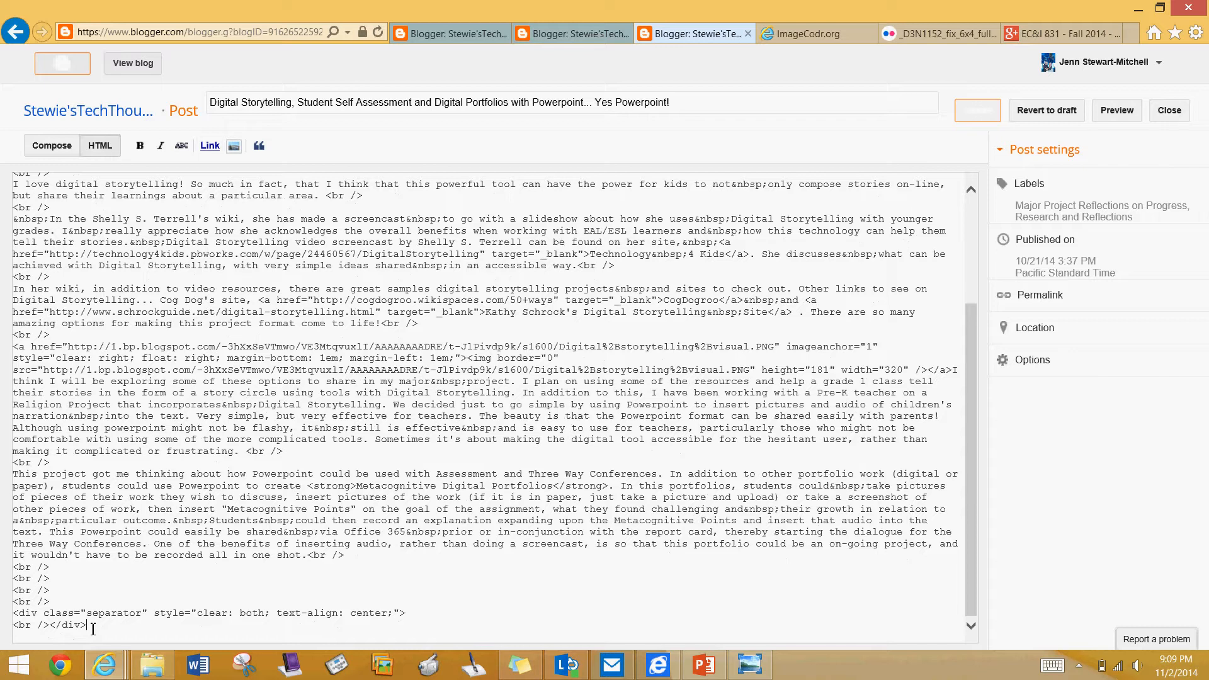
key("Return")
key("ctrl+v")
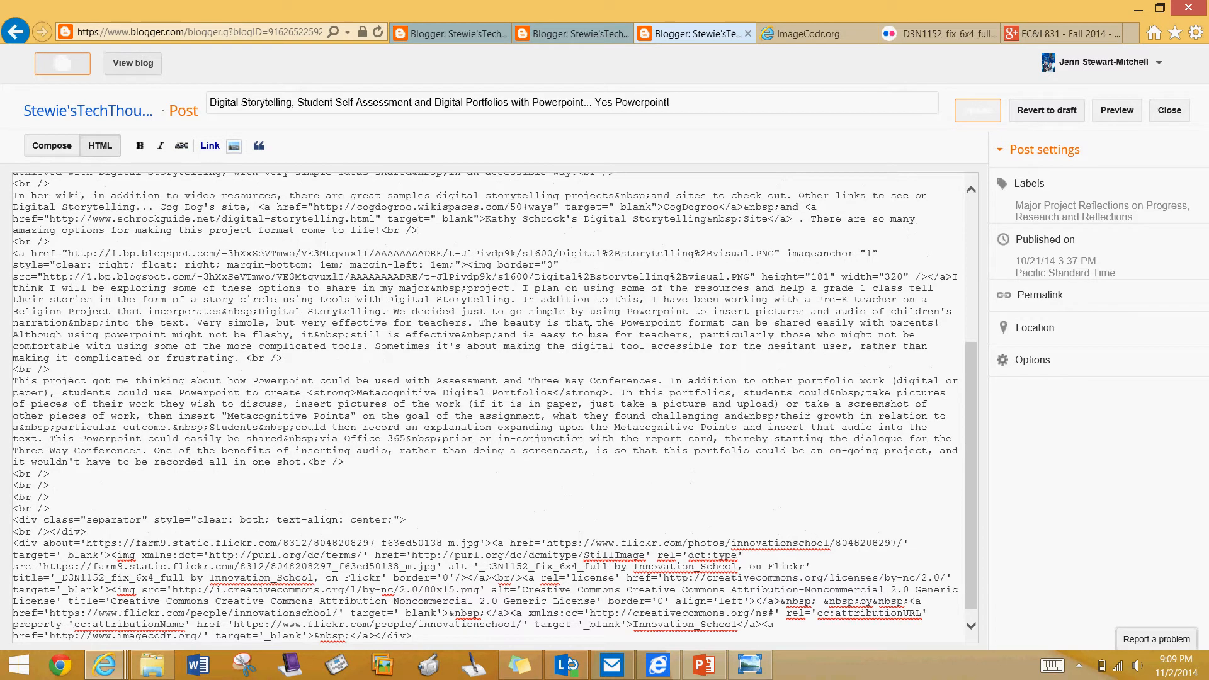
left_click(964, 118)
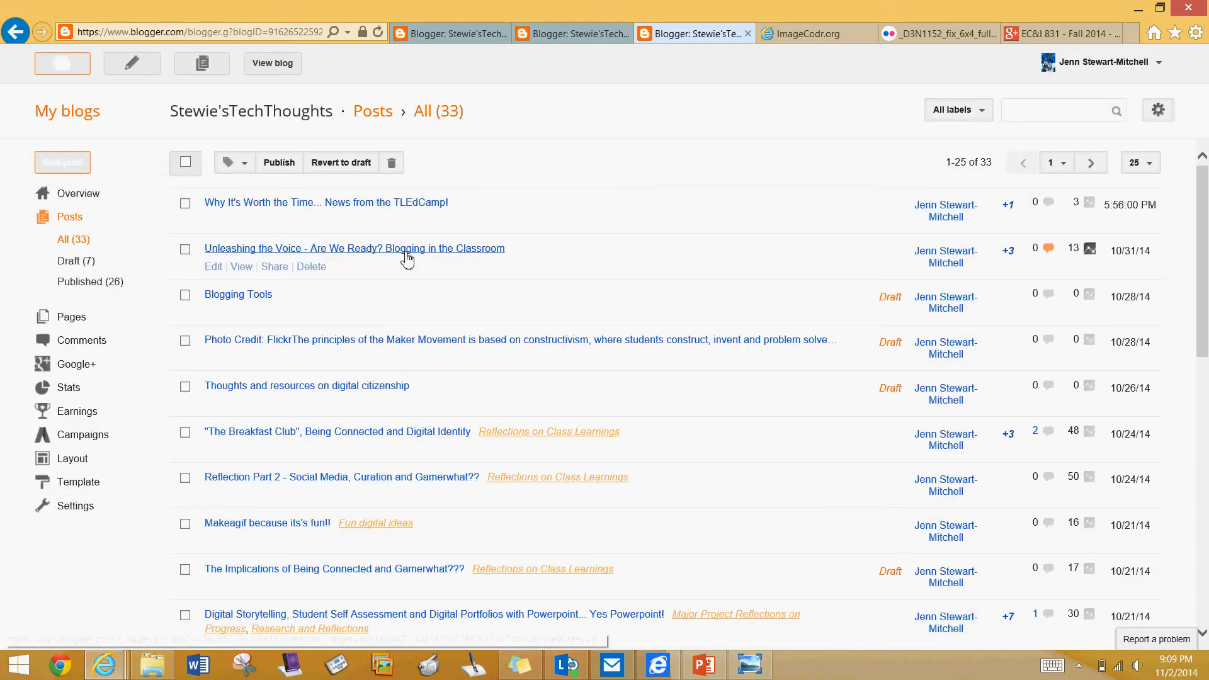
- Reopen the post "Digital Storytelling, Student Self Assessment and Digital Portfolios with Powerpoint... Yes Powerpoint!" for editing in Compose view
scroll(257, 435, "down", 5)
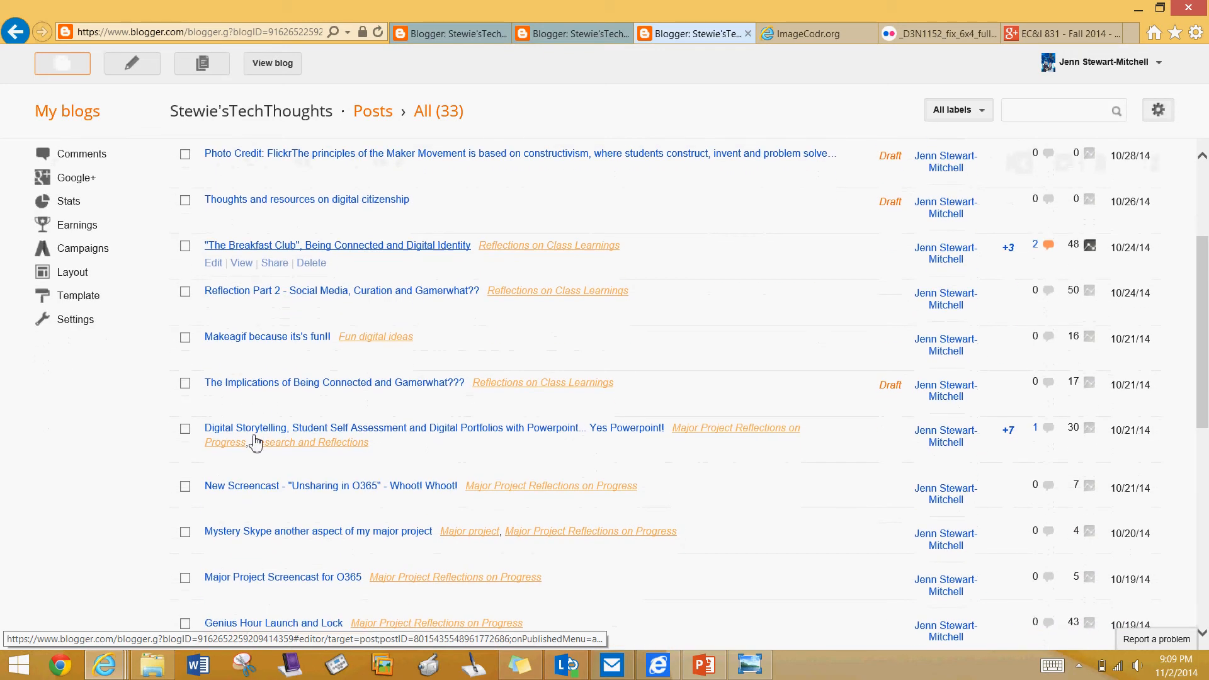
left_click(220, 461)
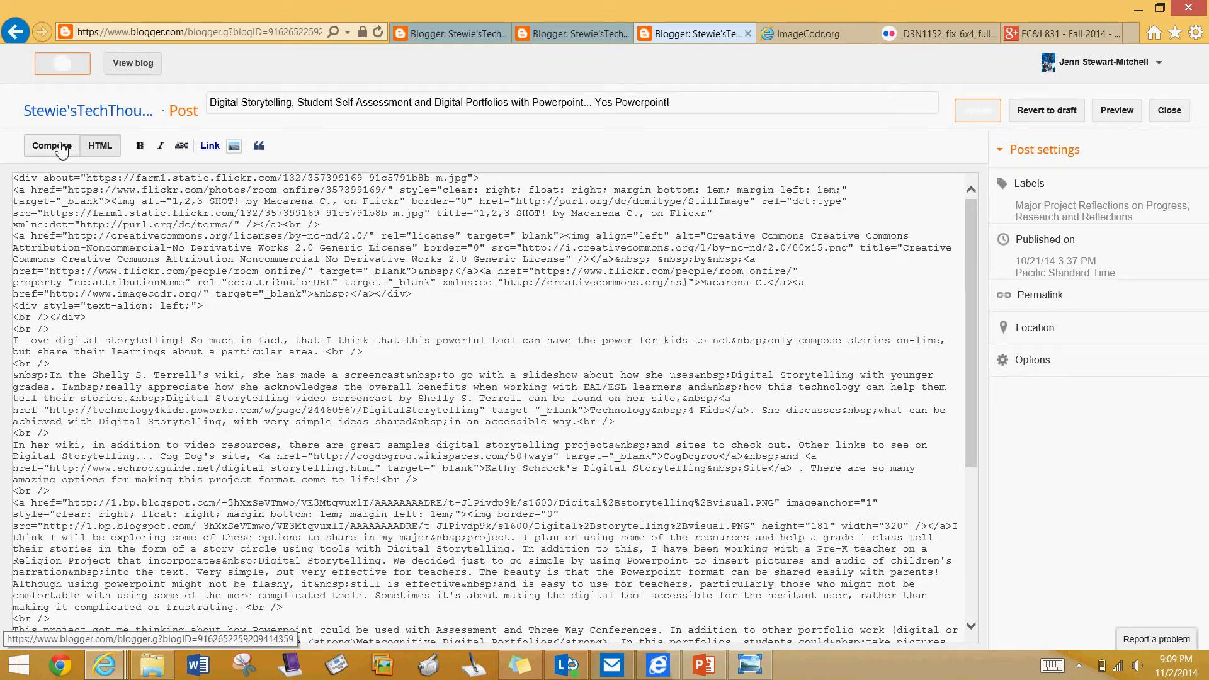
left_click(62, 148)
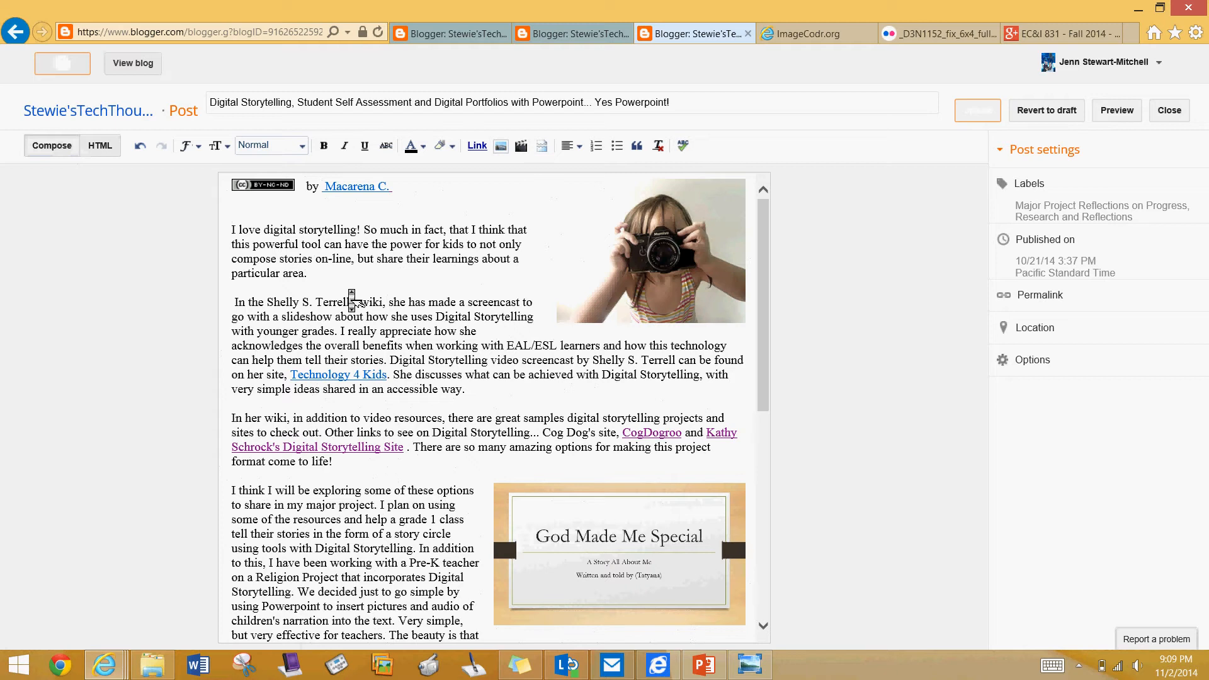
scroll(351, 301, "down", 7)
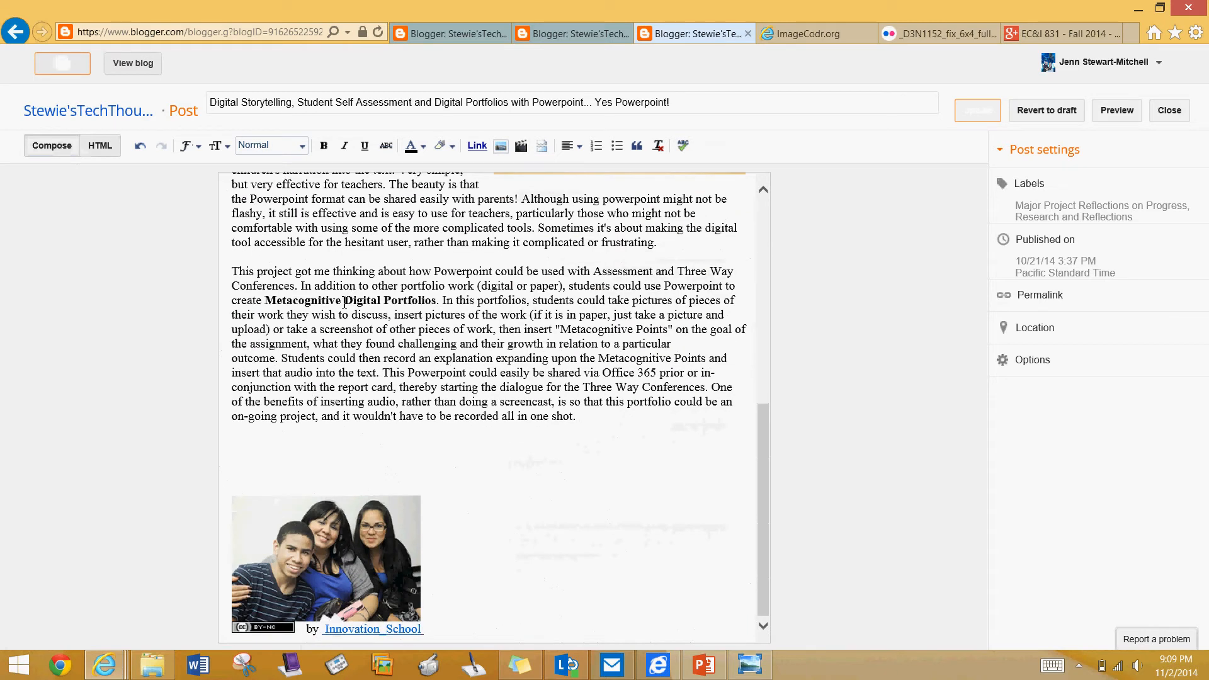
- Remove extra blank lines above the inserted Innovation_School photo and update the post
left_click(277, 483)
key("BackSpace")
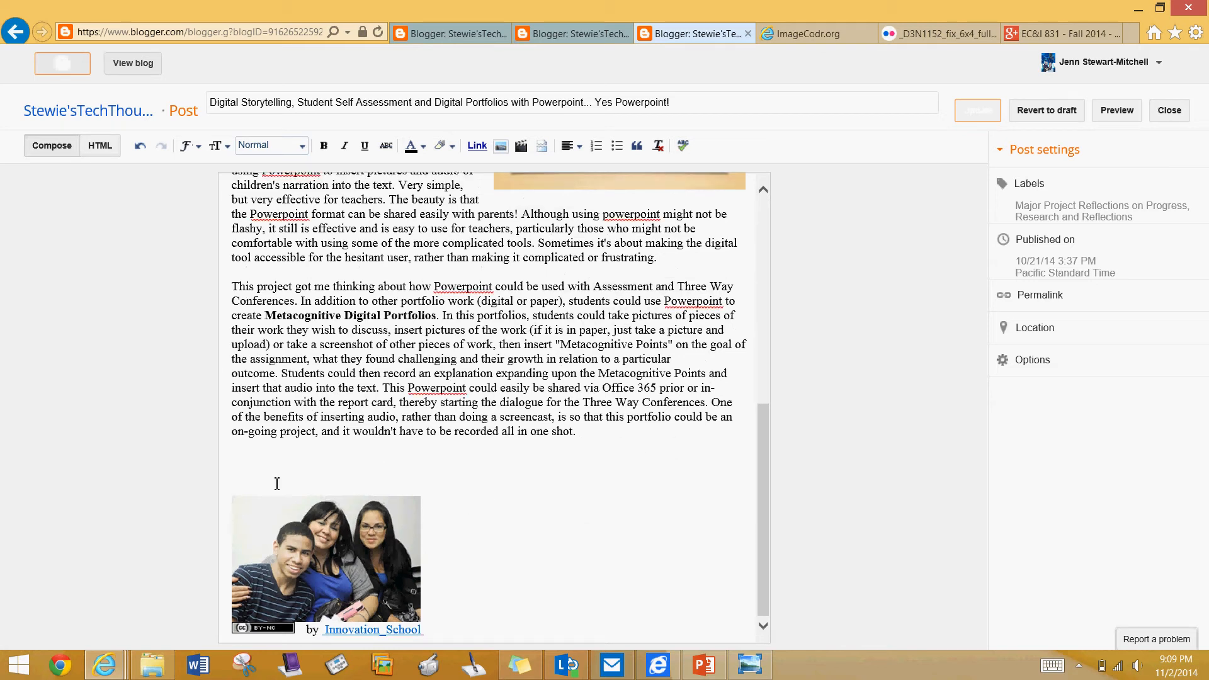
key("BackSpace")
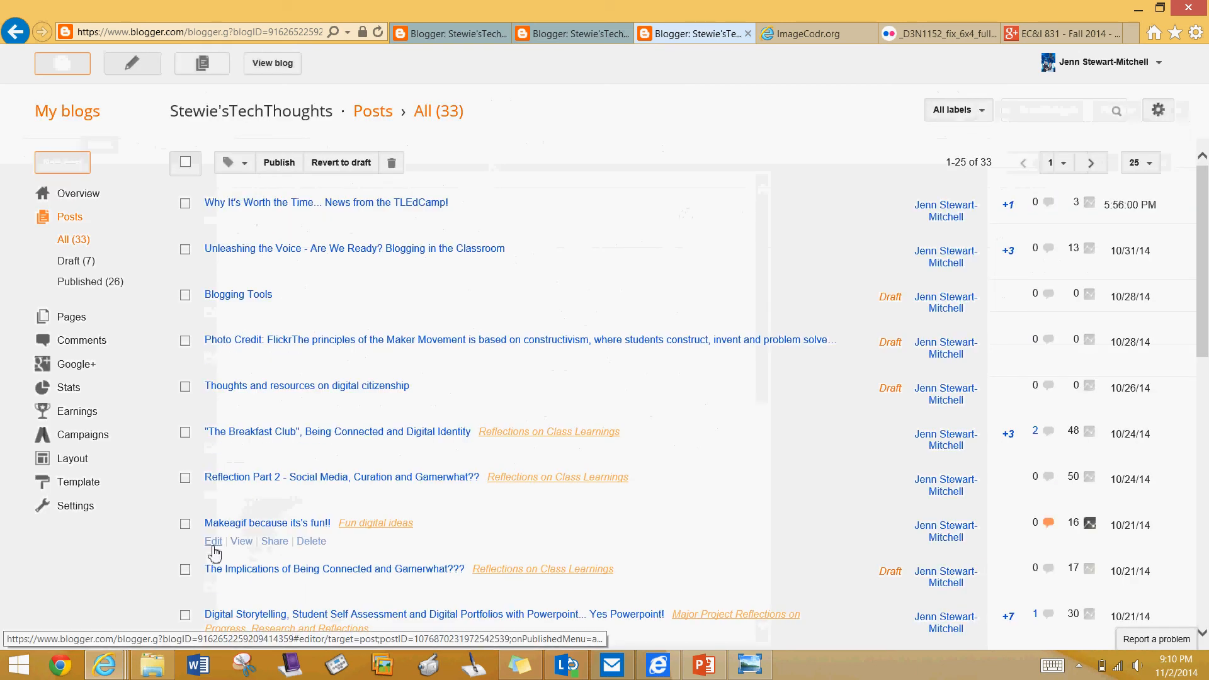
- View the published Digital Storytelling post and check the embedded photo, its attribution and the rest of the layout
scroll(211, 560, "down", 3)
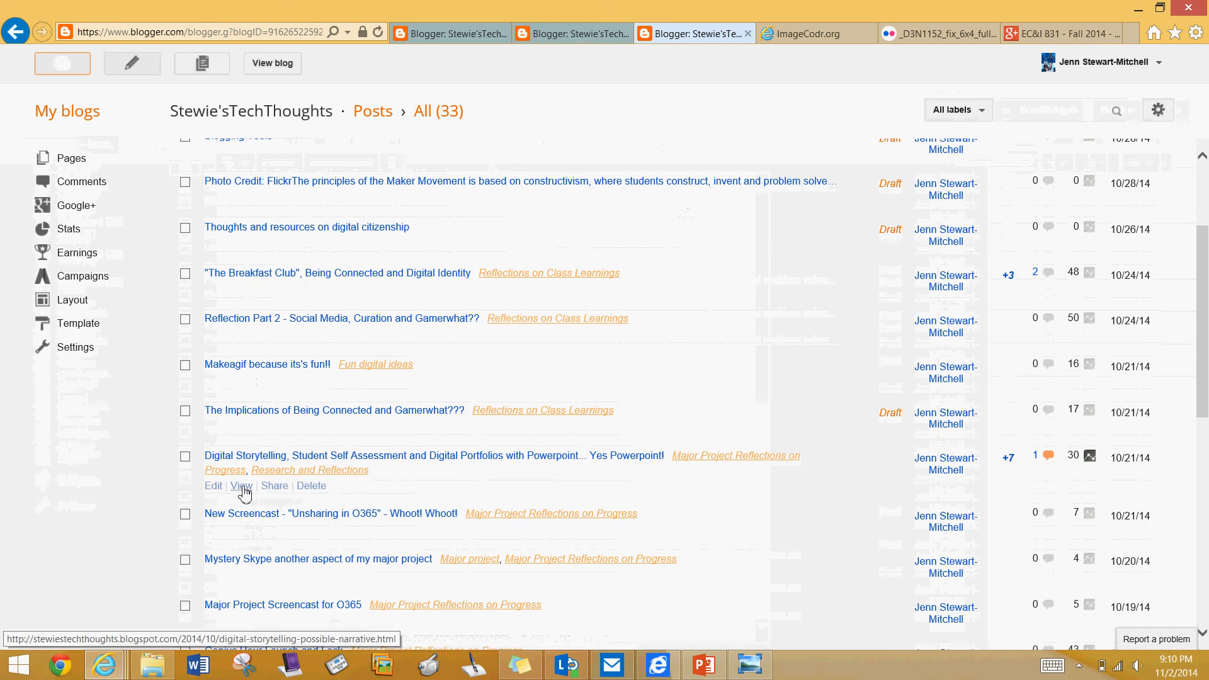
left_click(243, 487)
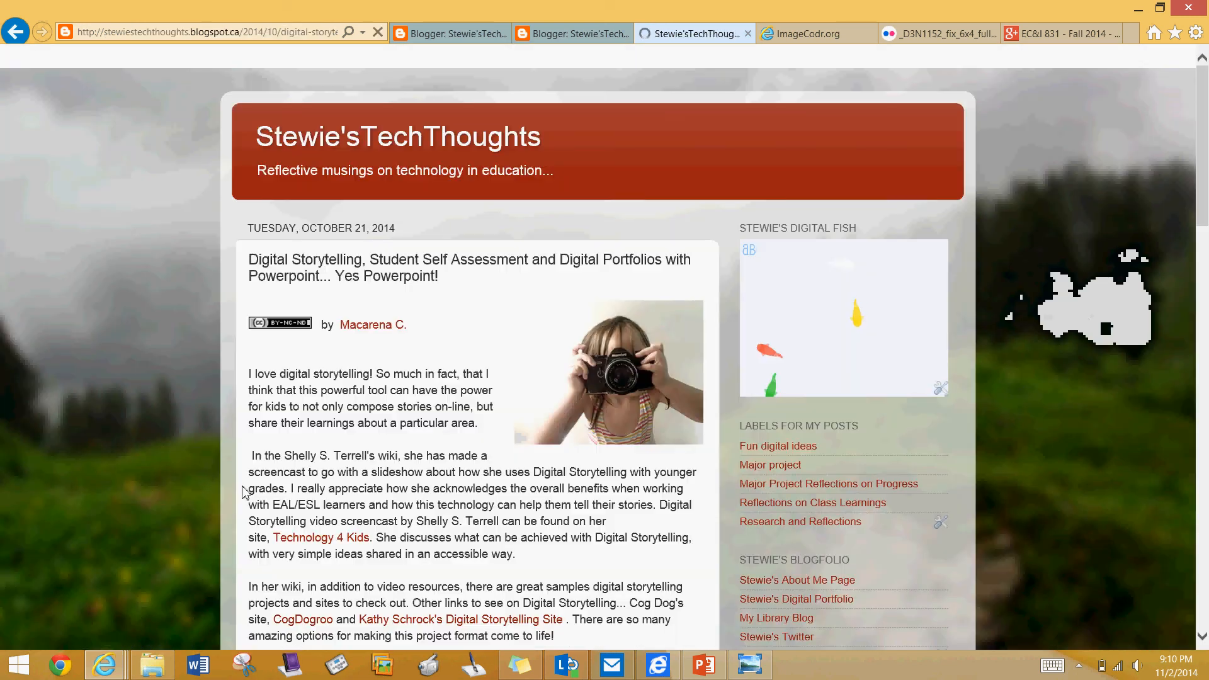
scroll(335, 469, "down", 5)
scroll(336, 469, "down", 8)
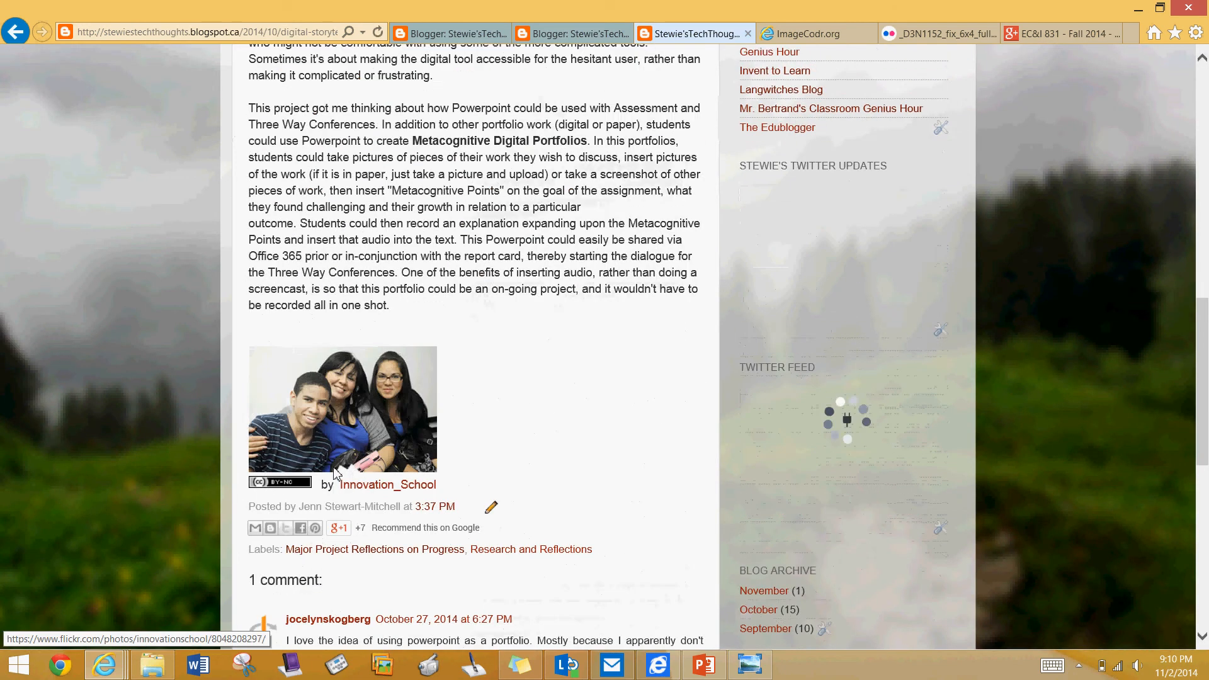
scroll(337, 474, "up", 4)
scroll(336, 473, "up", 2)
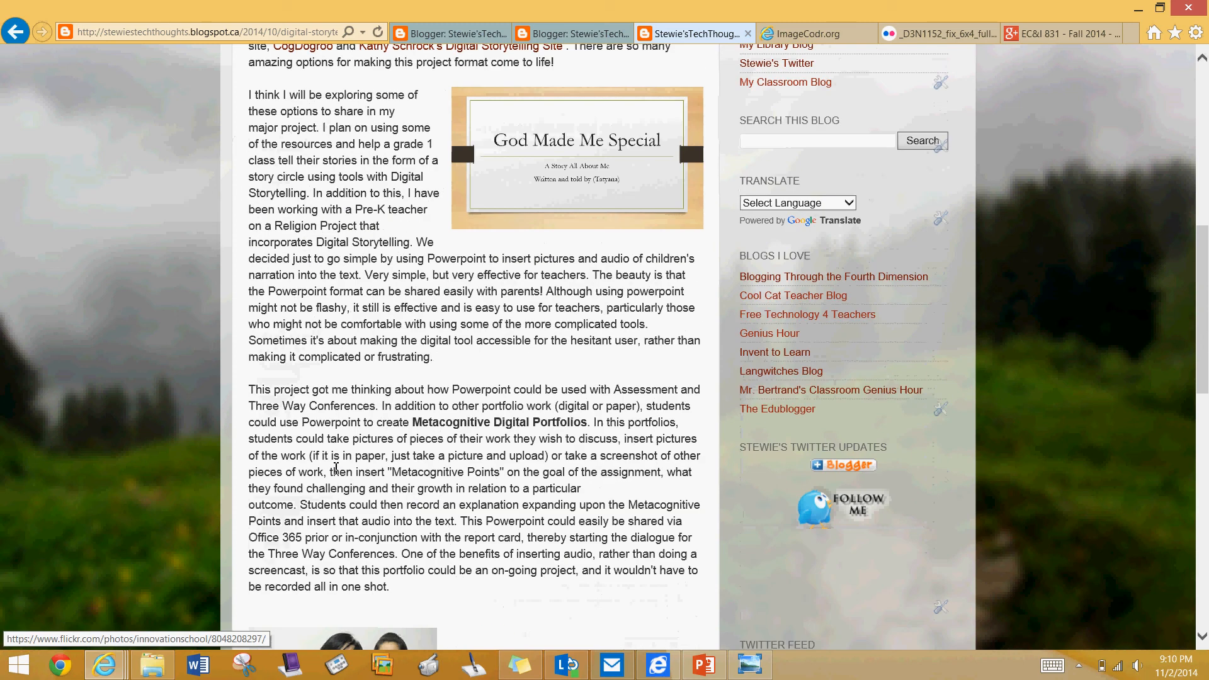
scroll(337, 473, "down", 2)
scroll(336, 473, "up", 5)
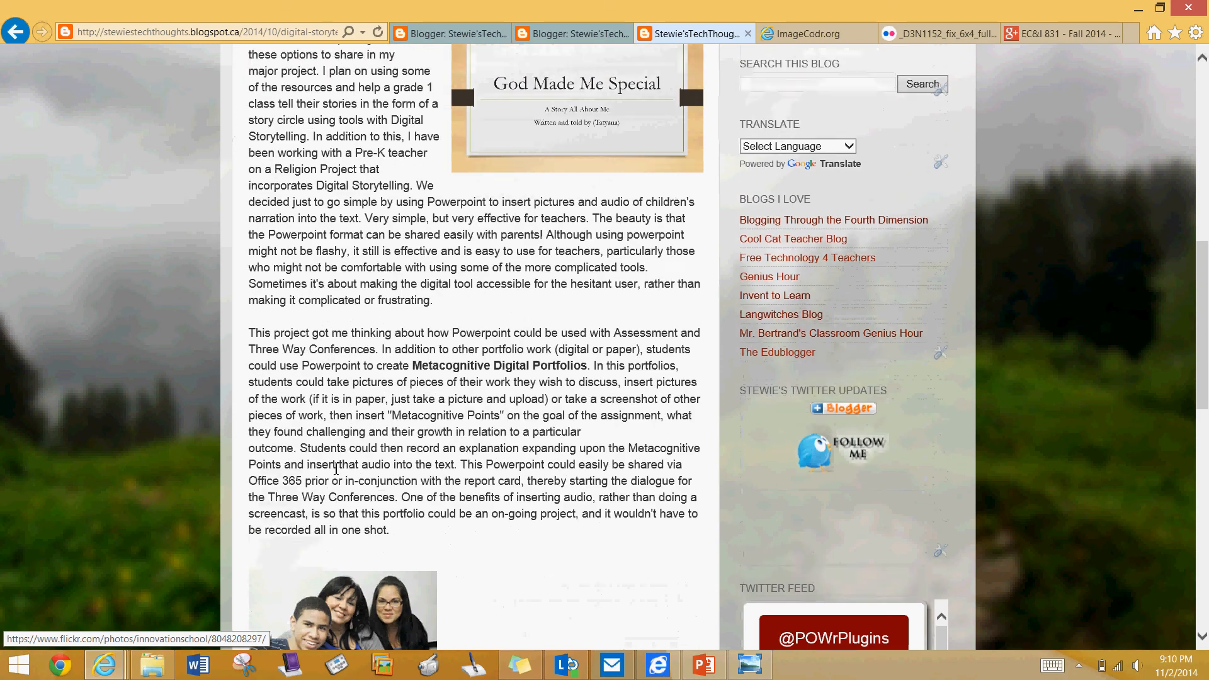
scroll(335, 467, "up", 4)
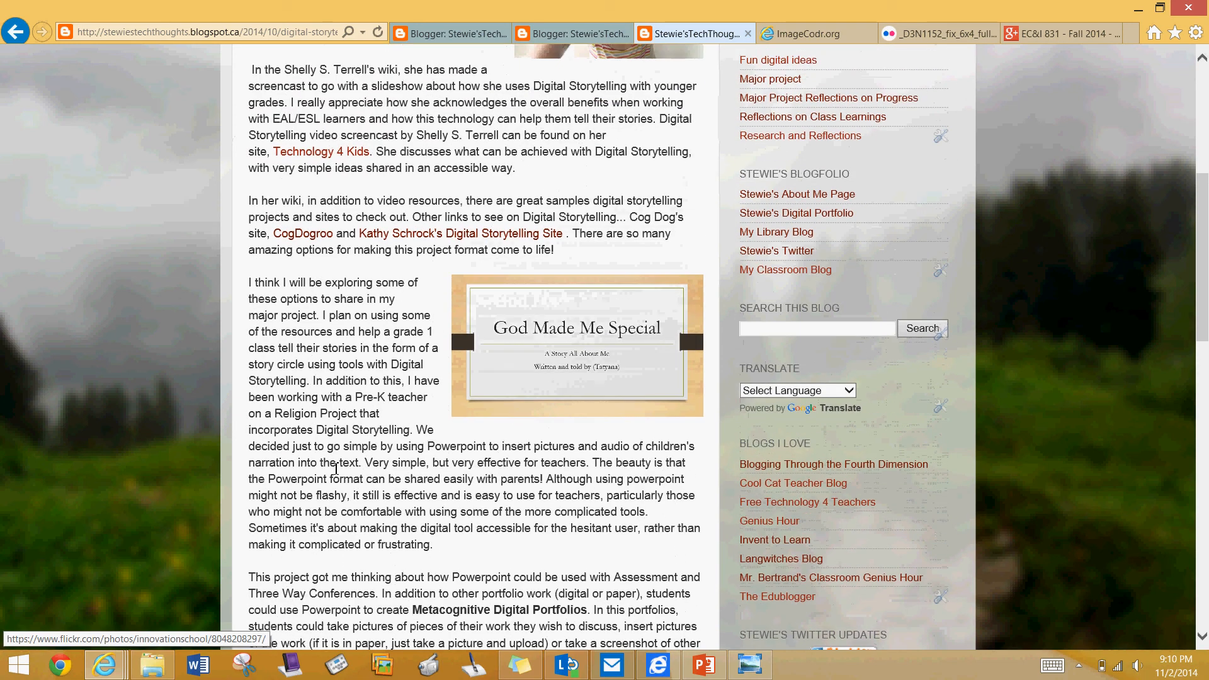
scroll(335, 468, "up", 1)
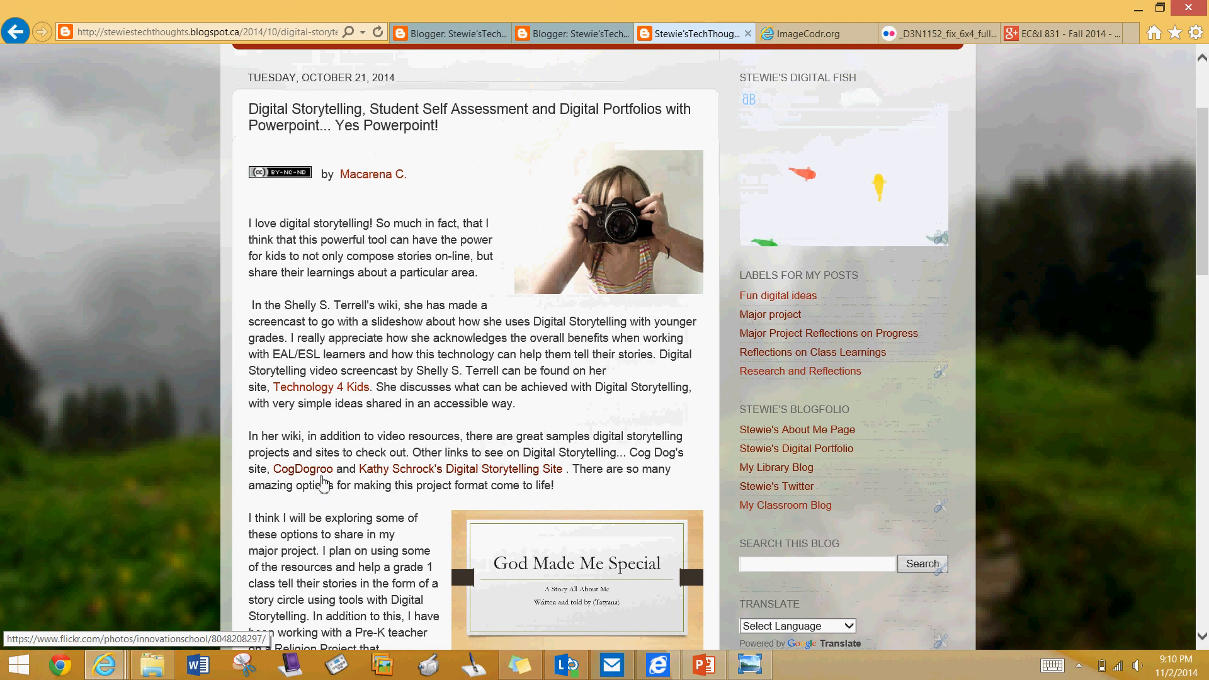